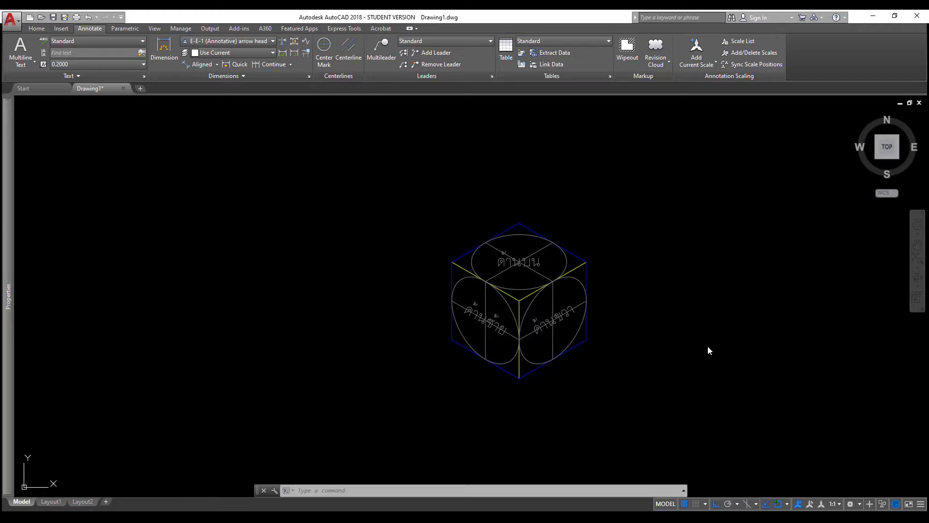
Zoom to extents (Z, E) to show the whole cube with its ellipses and face labels.
{"action": "key", "text": "Return"}
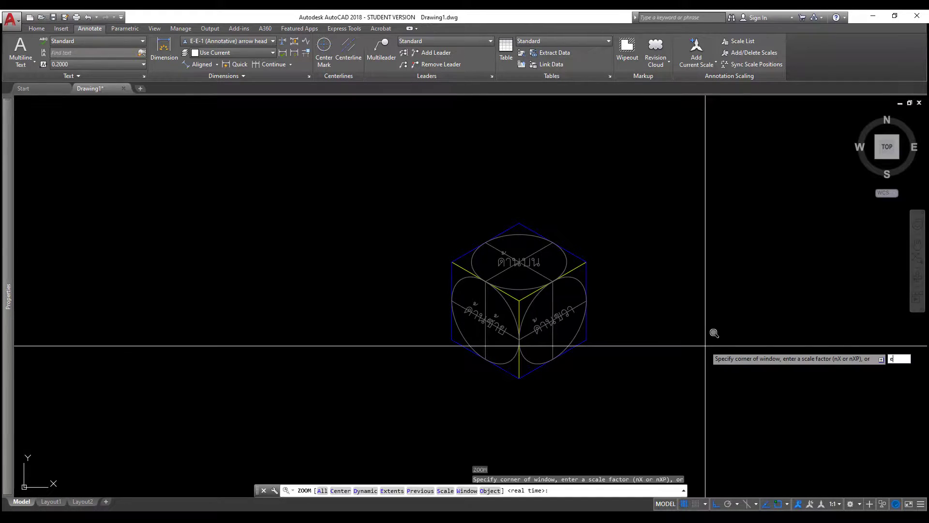
{"action": "type", "text": "e"}
{"action": "key", "text": "Return"}
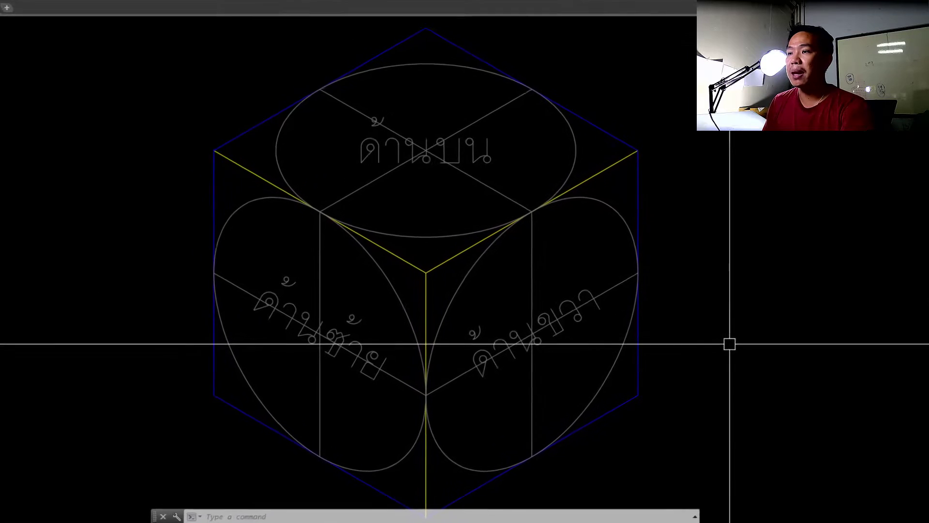
Enable Isometric snap in the Snap and Grid settings of Drafting Settings.
{"action": "type", "text": "s"}
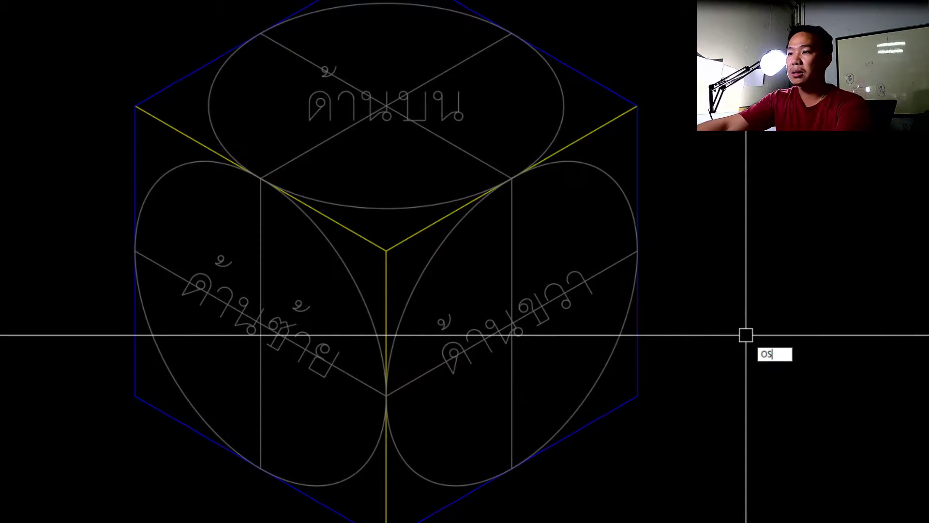
{"action": "key", "text": "Return"}
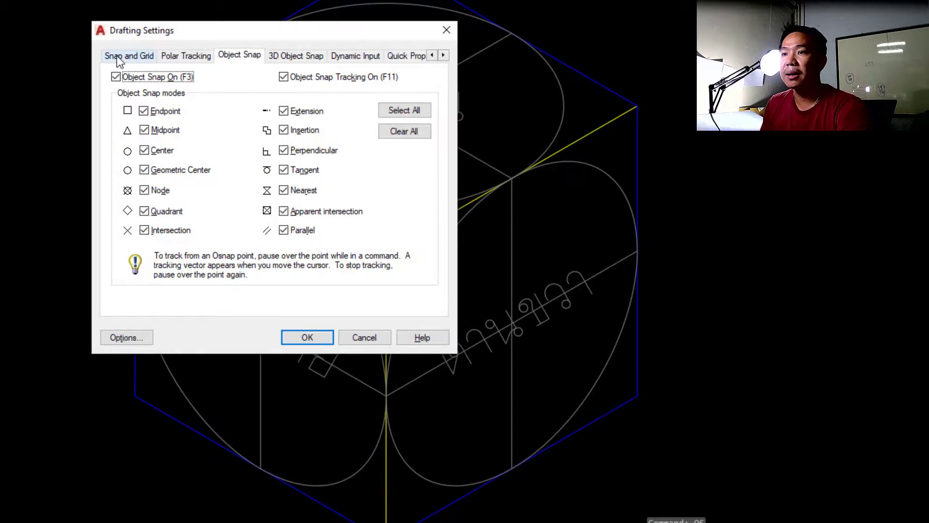
{"action": "left_click", "coordinate": [119, 58]}
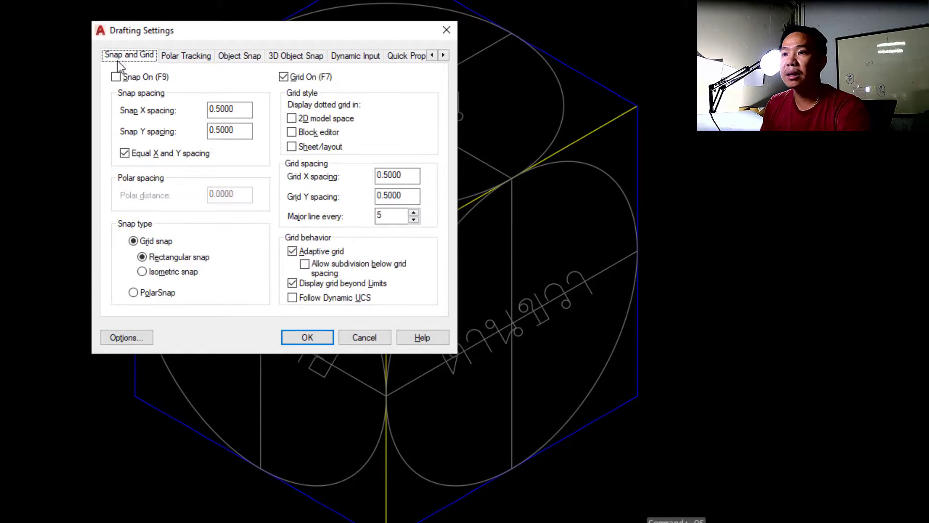
{"action": "left_click", "coordinate": [146, 275]}
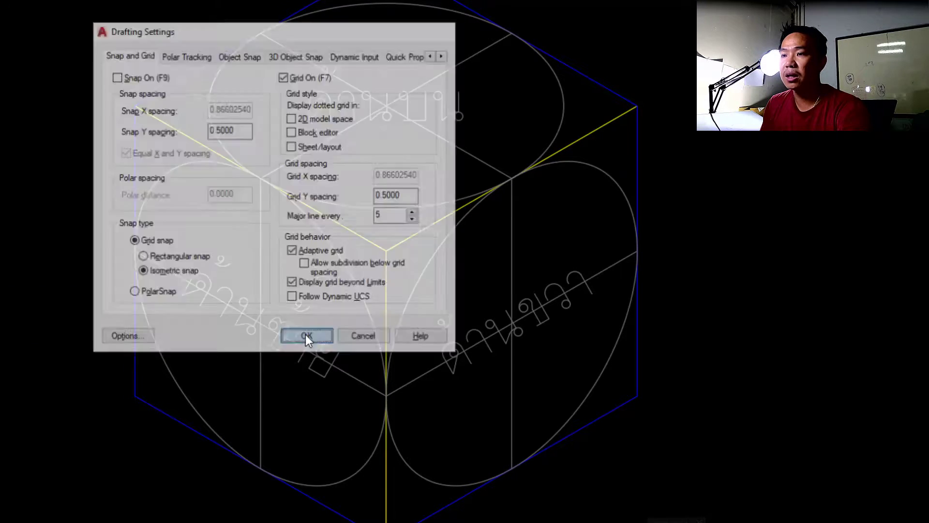
{"action": "left_click", "coordinate": [306, 336]}
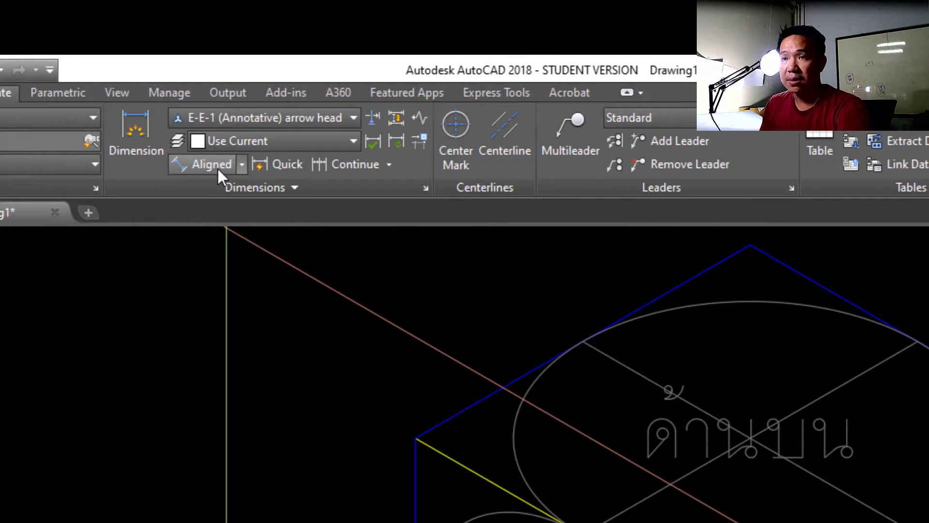
Place aligned 0.015 dimensions from the left to top vertex and from top to right vertex.
{"action": "left_click", "coordinate": [240, 166]}
{"action": "left_click", "coordinate": [212, 231]}
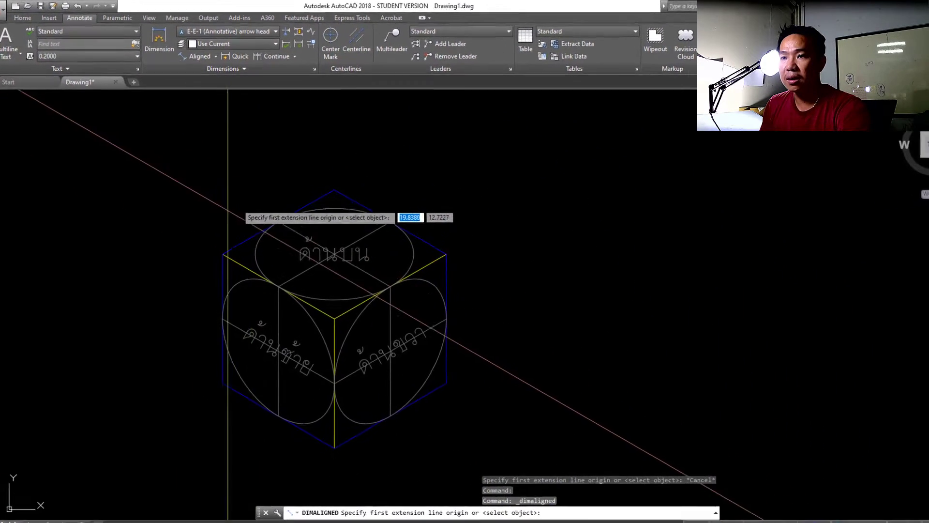
{"action": "left_click", "coordinate": [219, 255]}
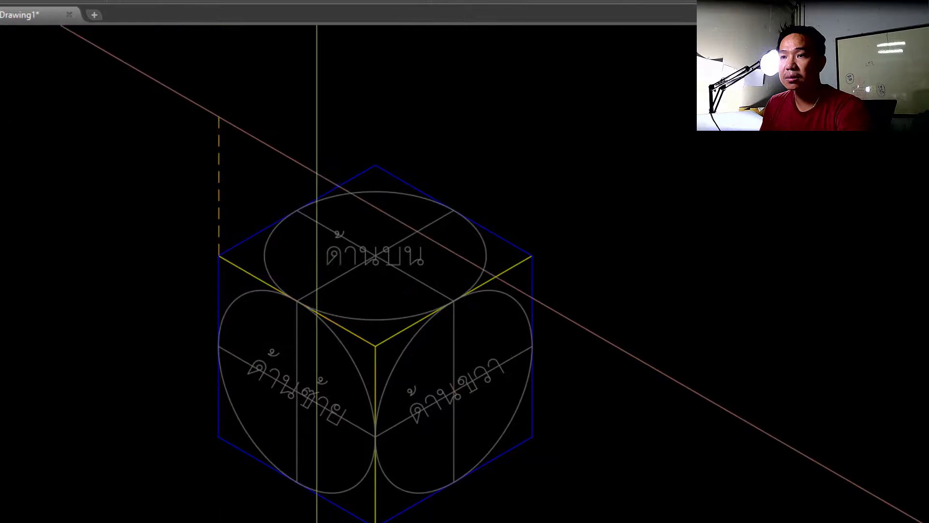
{"action": "left_click", "coordinate": [375, 166]}
{"action": "left_click", "coordinate": [266, 114]}
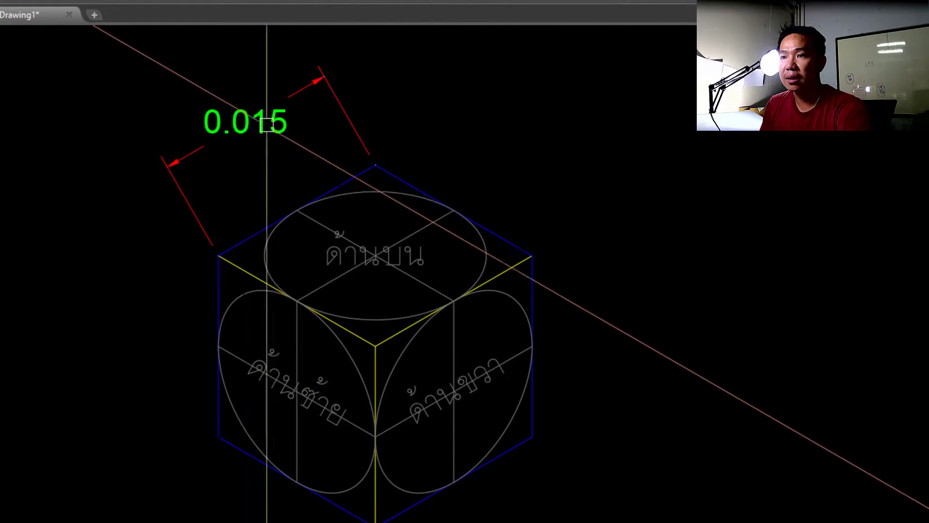
{"action": "right_click", "coordinate": [477, 142]}
{"action": "left_click", "coordinate": [521, 154]}
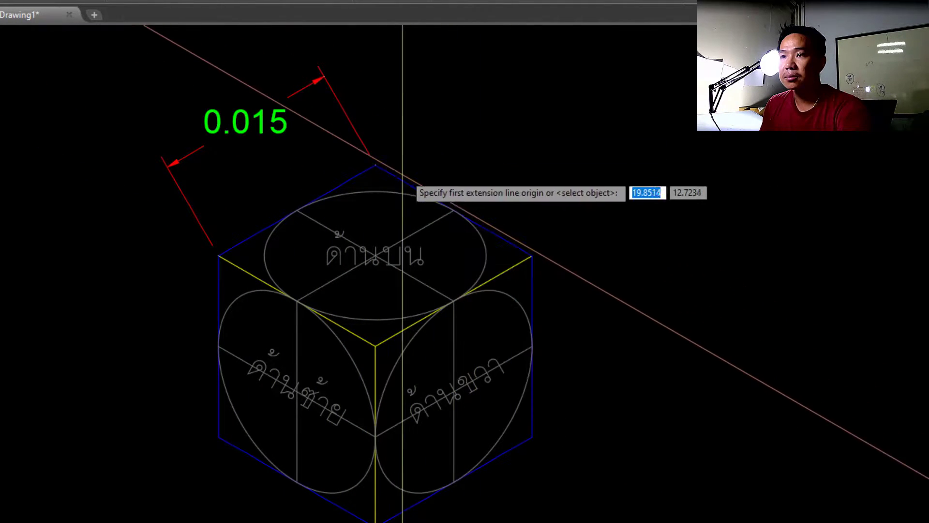
{"action": "left_click", "coordinate": [375, 166]}
{"action": "left_click", "coordinate": [532, 255]}
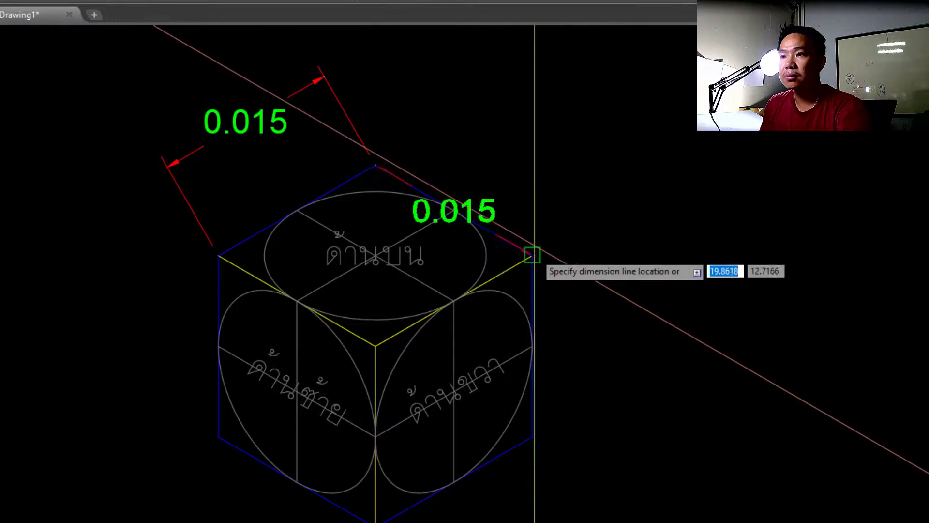
{"action": "left_click", "coordinate": [556, 181]}
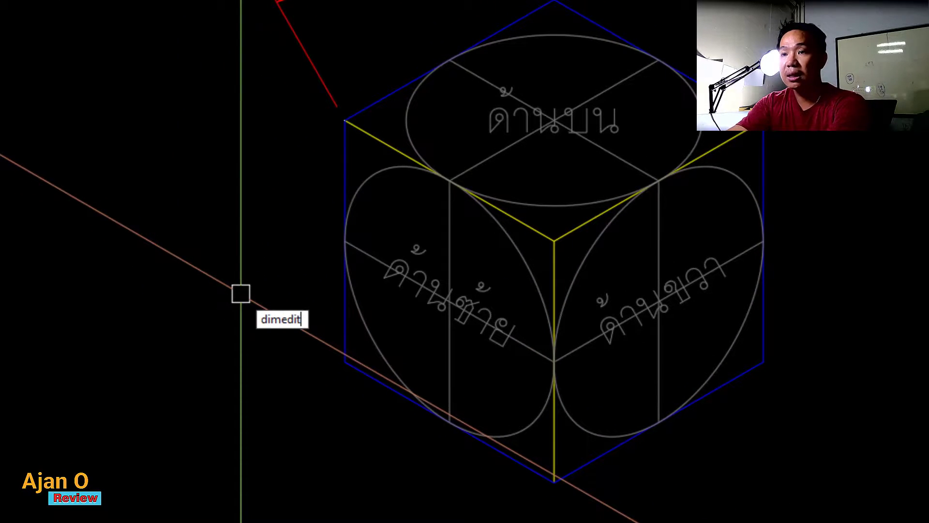
Oblique the upper-left 0.015 dimension with DIMEDIT along the isometric edge from the left corner.
{"action": "key", "text": "Return"}
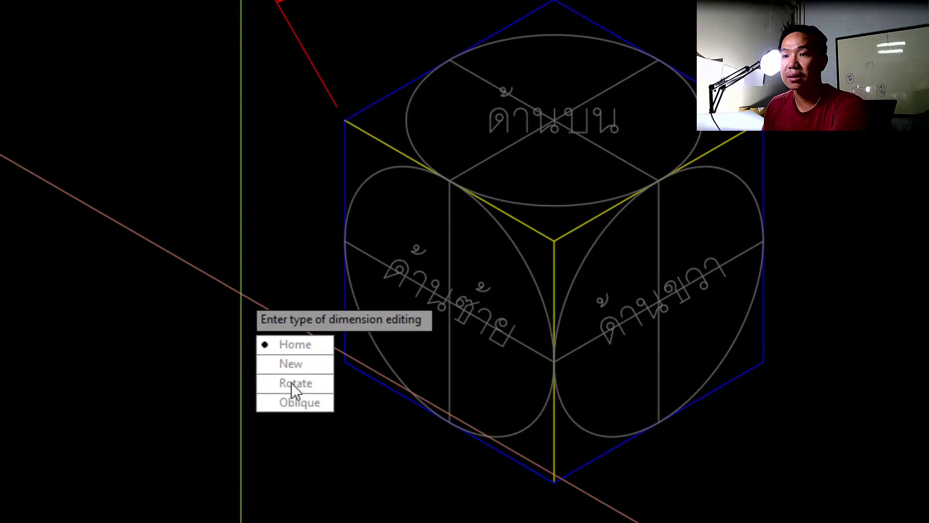
{"action": "left_click", "coordinate": [300, 404]}
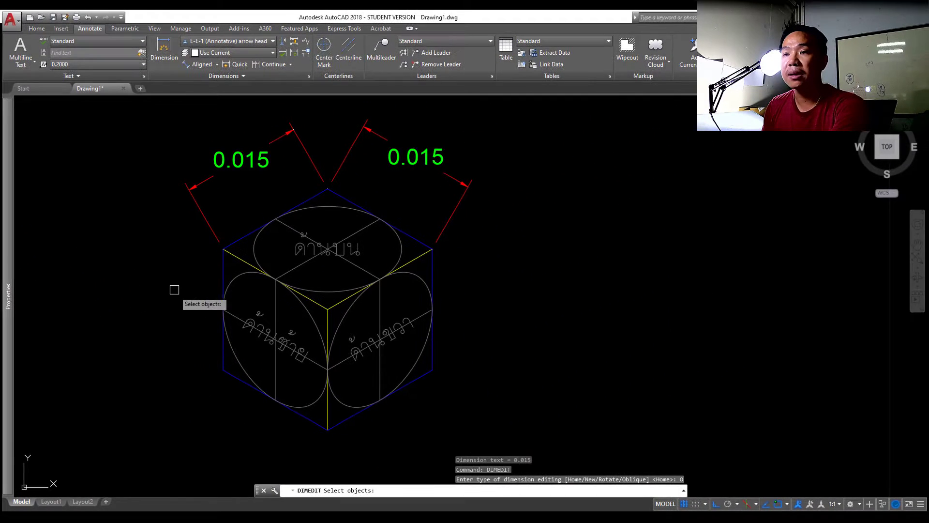
{"action": "left_click", "coordinate": [207, 221]}
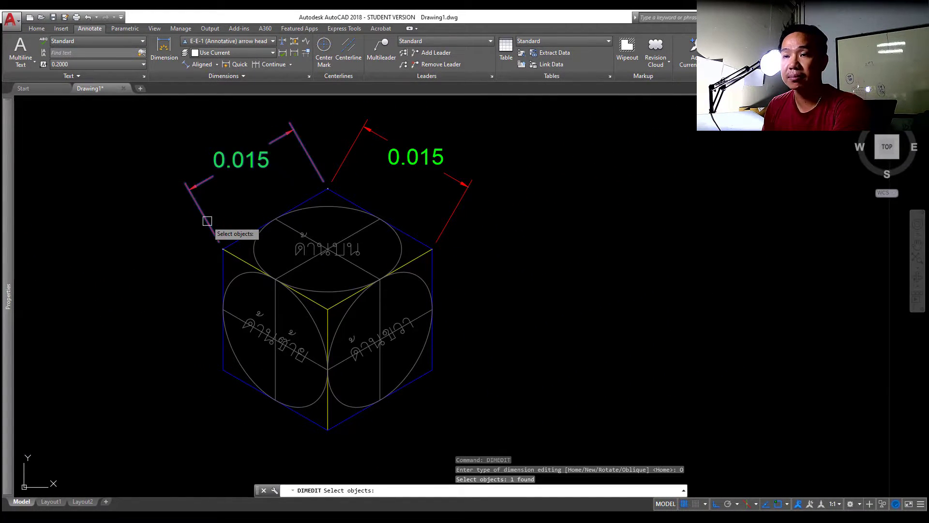
{"action": "key", "text": "Return"}
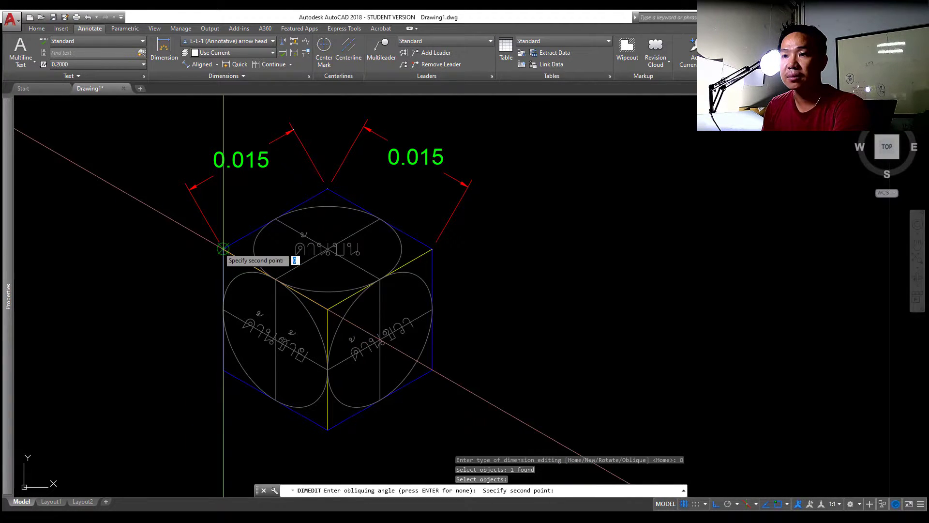
{"action": "left_click", "coordinate": [224, 249]}
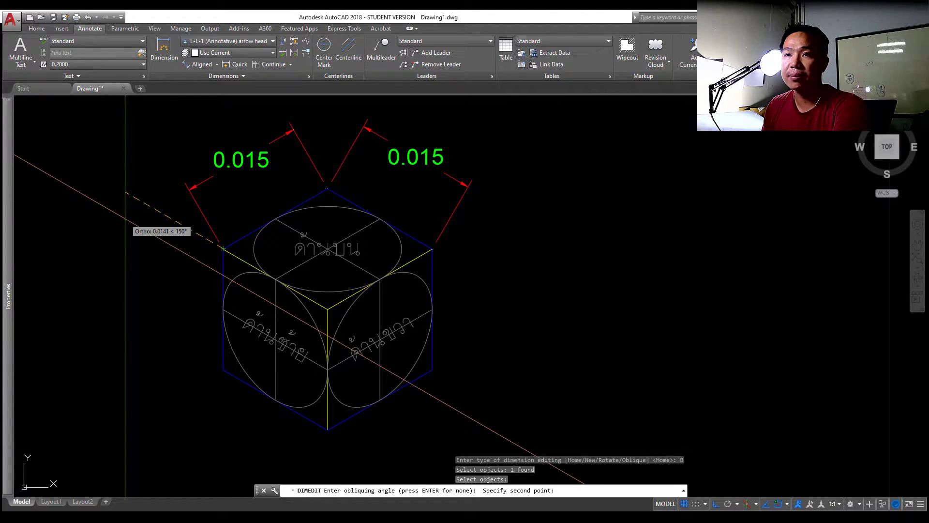
{"action": "left_click", "coordinate": [123, 191]}
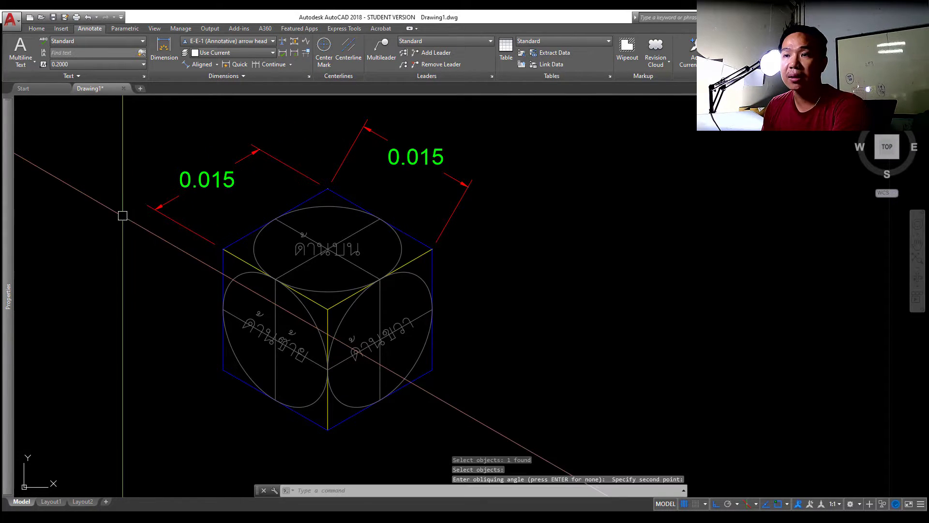
{"action": "right_click", "coordinate": [584, 222]}
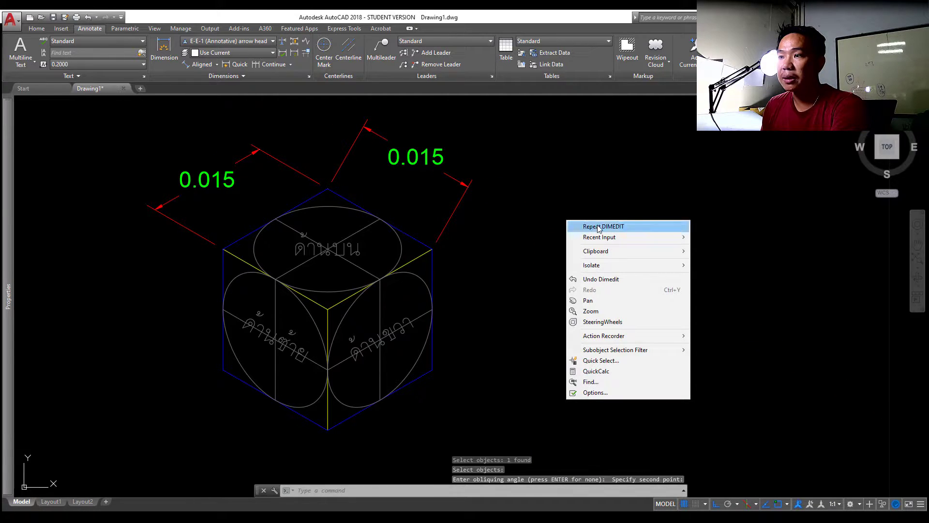
Oblique the upper-right 0.015 dimension from the right corner, using the top isoplane.
{"action": "left_click", "coordinate": [600, 227]}
{"action": "left_click", "coordinate": [634, 279]}
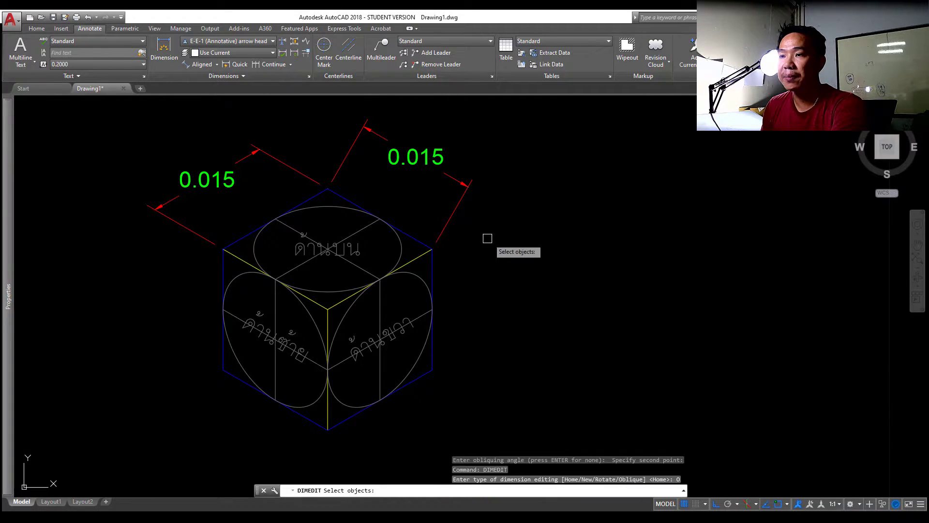
{"action": "left_click", "coordinate": [452, 218]}
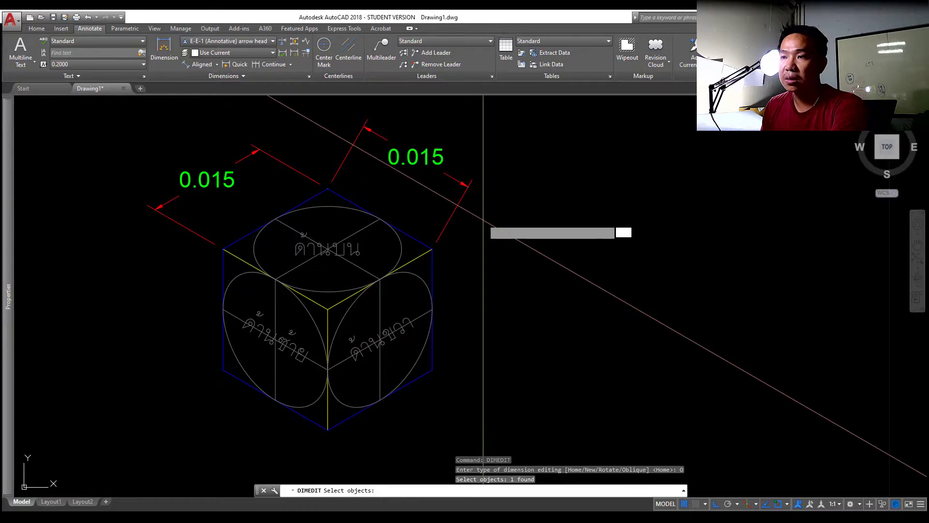
{"action": "key", "text": "Return"}
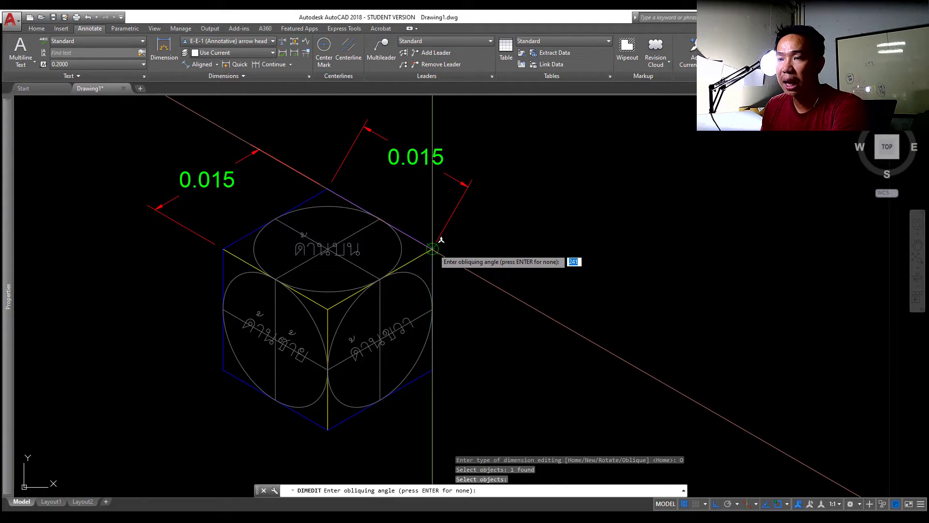
{"action": "left_click", "coordinate": [433, 249]}
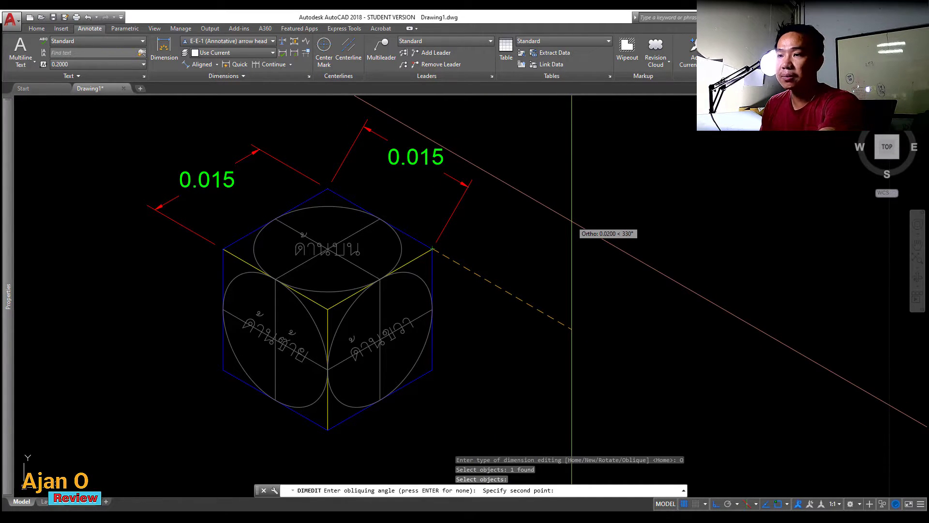
{"action": "key", "text": "F5"}
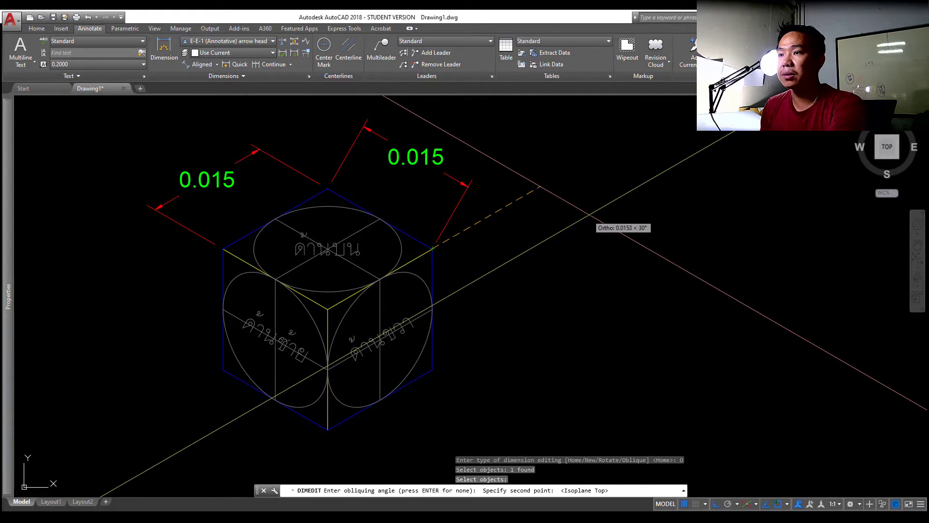
{"action": "left_click", "coordinate": [591, 208]}
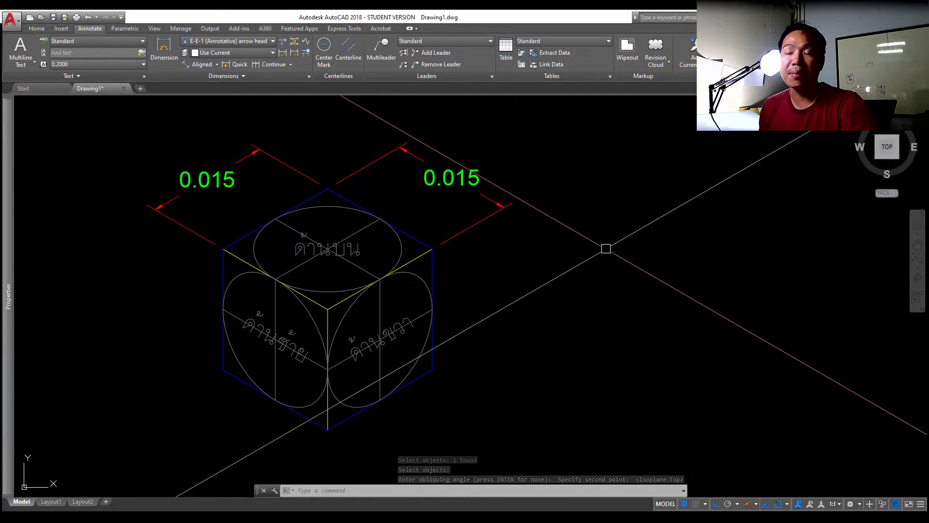
Dimension the right edge, both bottom edges and the left edge, each reading 0.015.
{"action": "left_click", "coordinate": [204, 65]}
{"action": "left_click", "coordinate": [432, 371]}
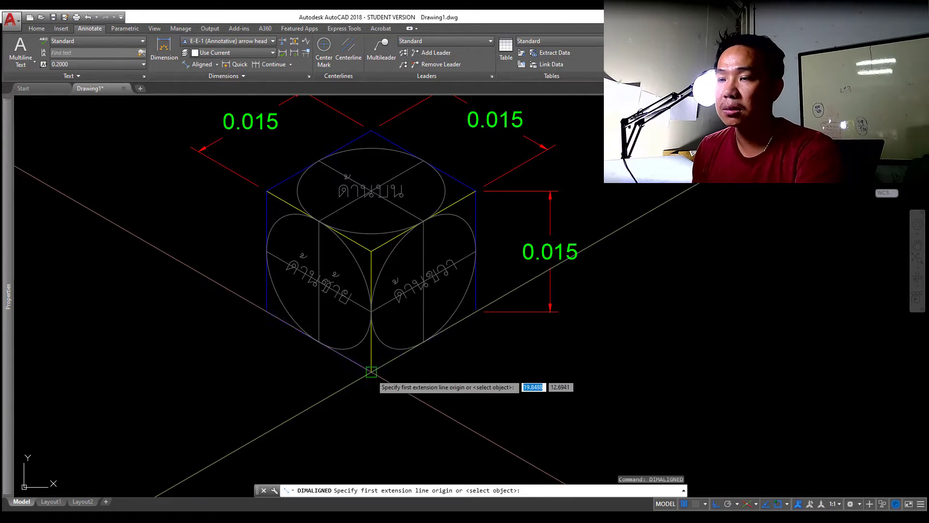
{"action": "left_click", "coordinate": [476, 311]}
{"action": "left_click", "coordinate": [462, 412]}
{"action": "left_click", "coordinate": [371, 371]}
{"action": "left_click", "coordinate": [266, 312]}
{"action": "left_click", "coordinate": [281, 412]}
{"action": "left_click", "coordinate": [267, 191]}
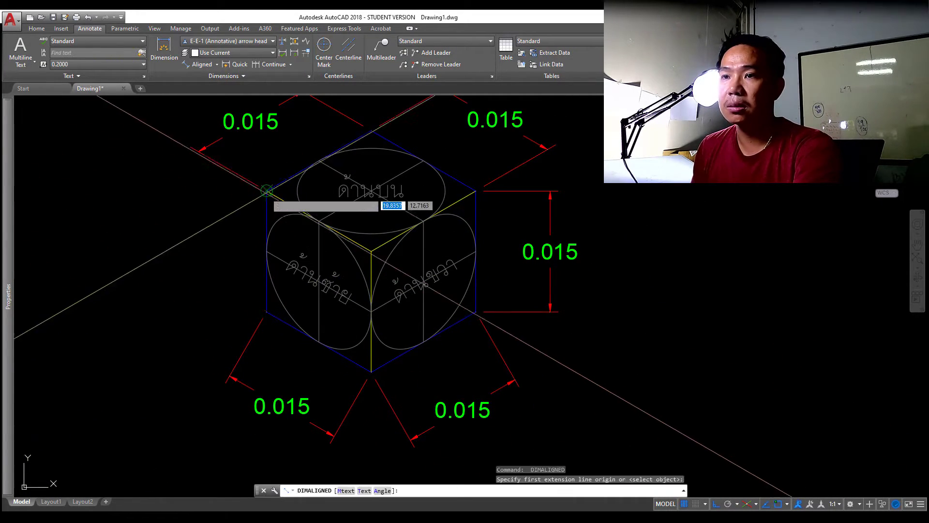
{"action": "left_click", "coordinate": [266, 311]}
{"action": "left_click", "coordinate": [192, 251]}
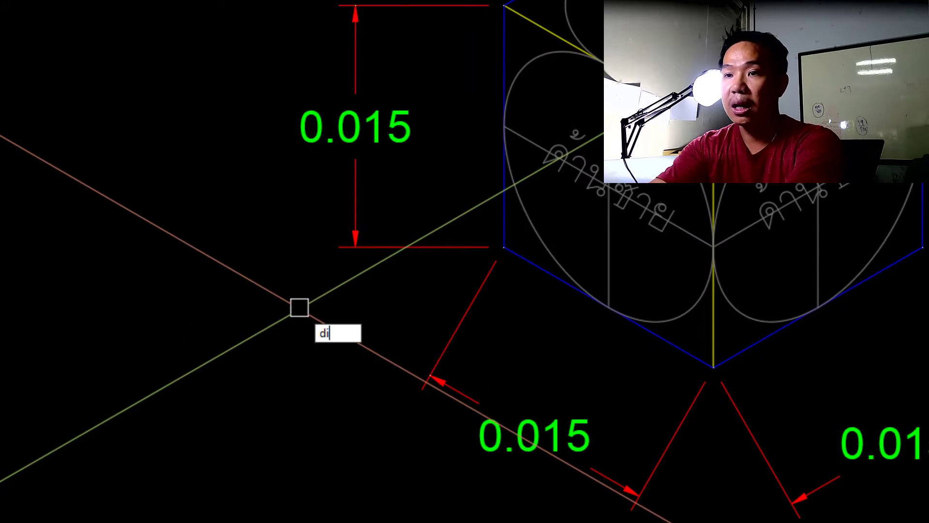
Oblique the right vertical 0.015 dimension with DIMEDIT along the 30° isometric line.
{"action": "type", "text": "edi"}
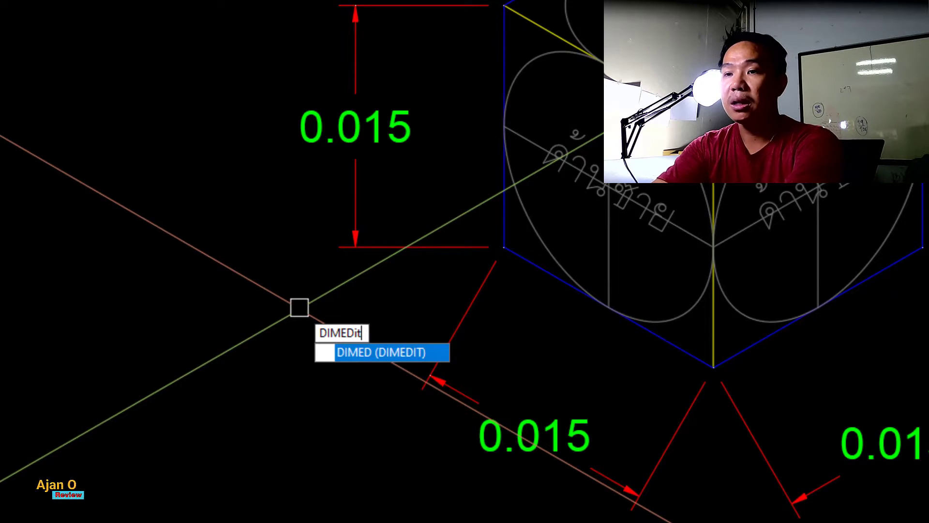
{"action": "type", "text": "t"}
{"action": "key", "text": "Return"}
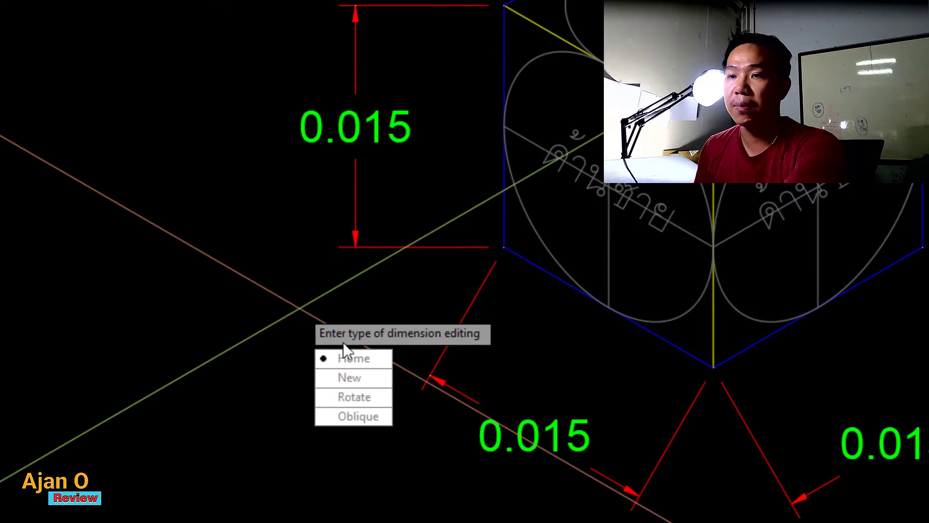
{"action": "left_click", "coordinate": [357, 416]}
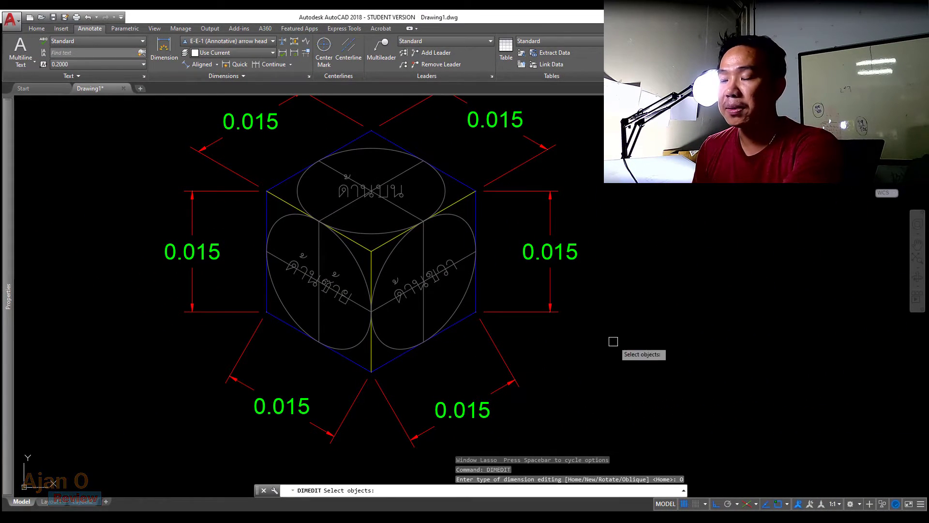
{"action": "left_click", "coordinate": [537, 315]}
{"action": "key", "text": "Return"}
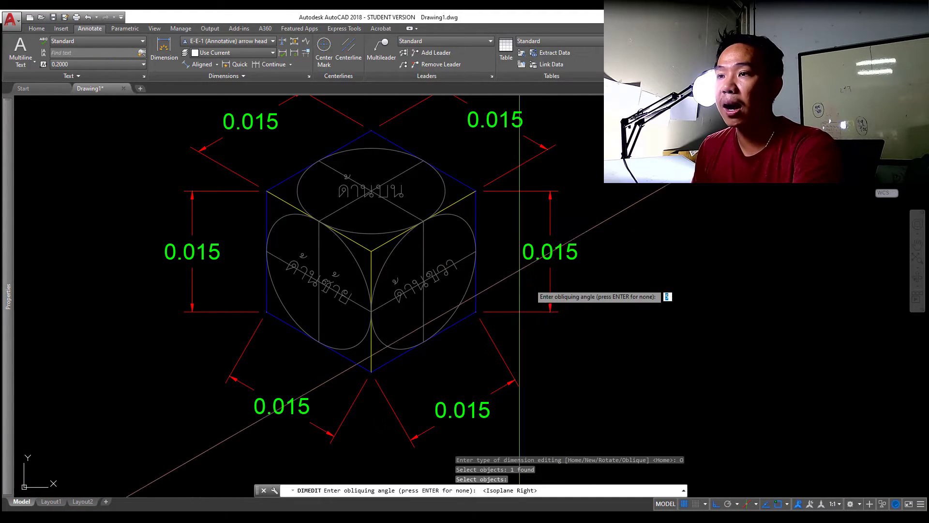
{"action": "left_click", "coordinate": [476, 190]}
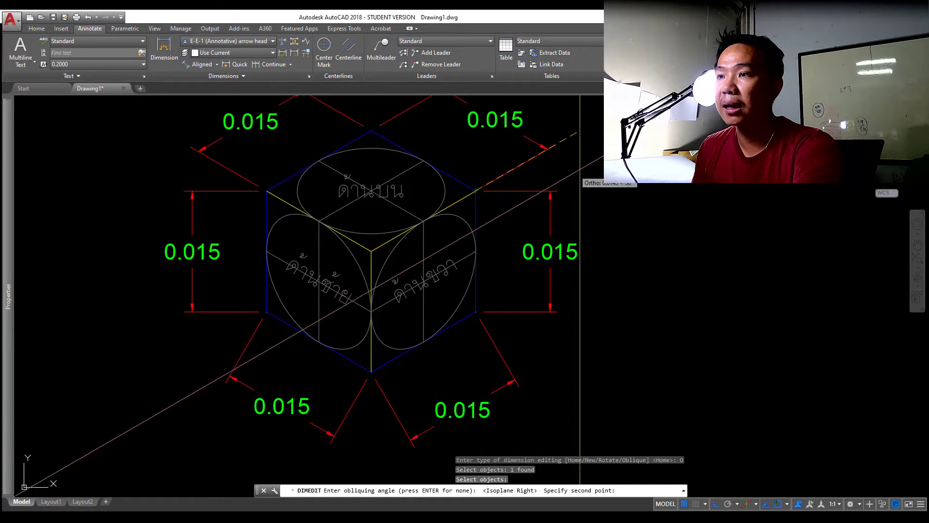
{"action": "left_click", "coordinate": [621, 107]}
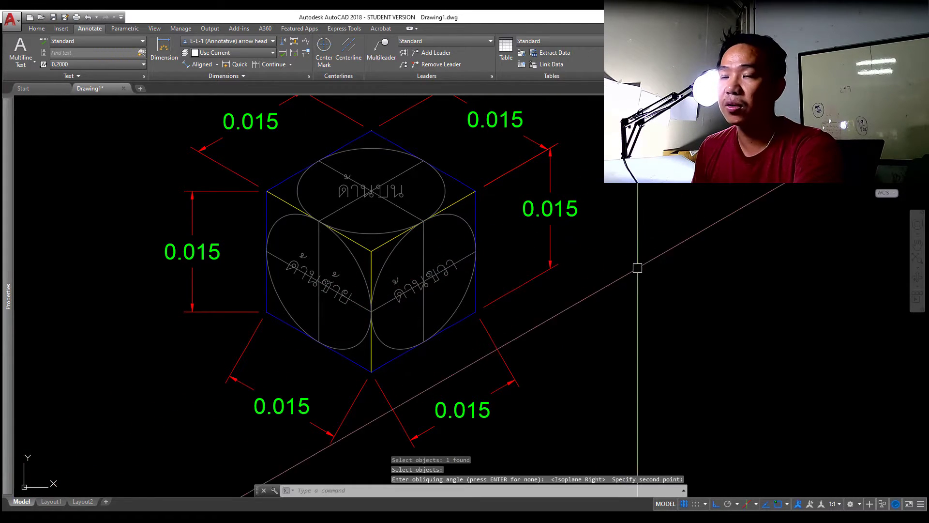
Oblique the lower-right 0.015 dimension using a vertical obliquing angle.
{"action": "middle_click_drag", "start_coordinate": [641, 307], "coordinate": [622, 282]}
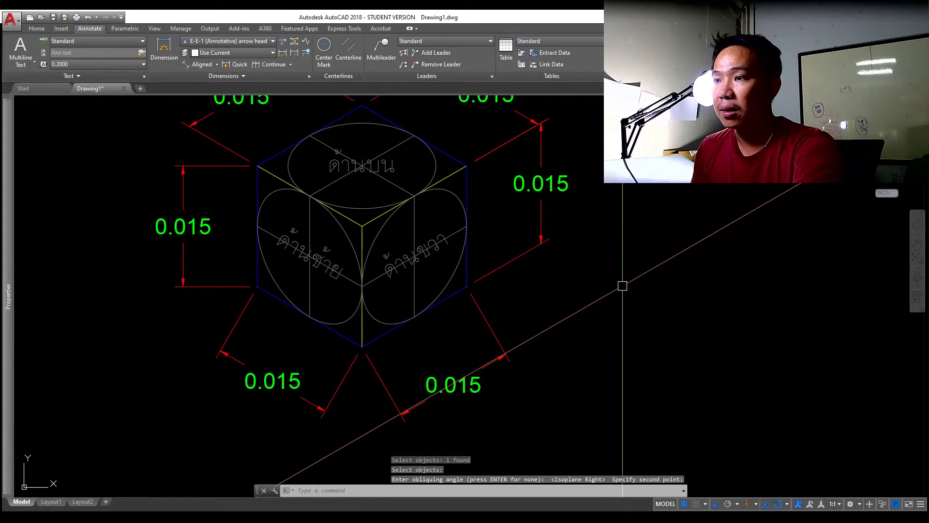
{"action": "right_click", "coordinate": [623, 284]}
{"action": "left_click", "coordinate": [647, 293]}
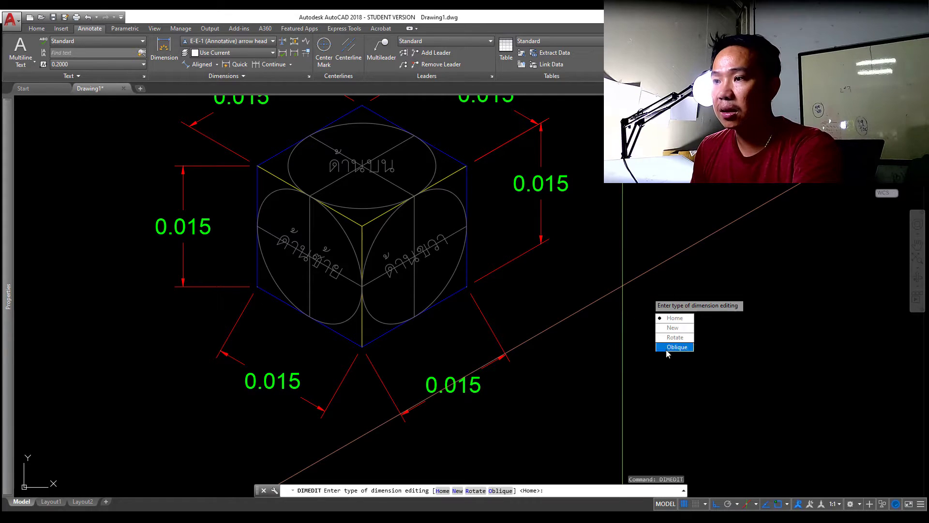
{"action": "left_click", "coordinate": [677, 347]}
{"action": "left_click", "coordinate": [486, 320]}
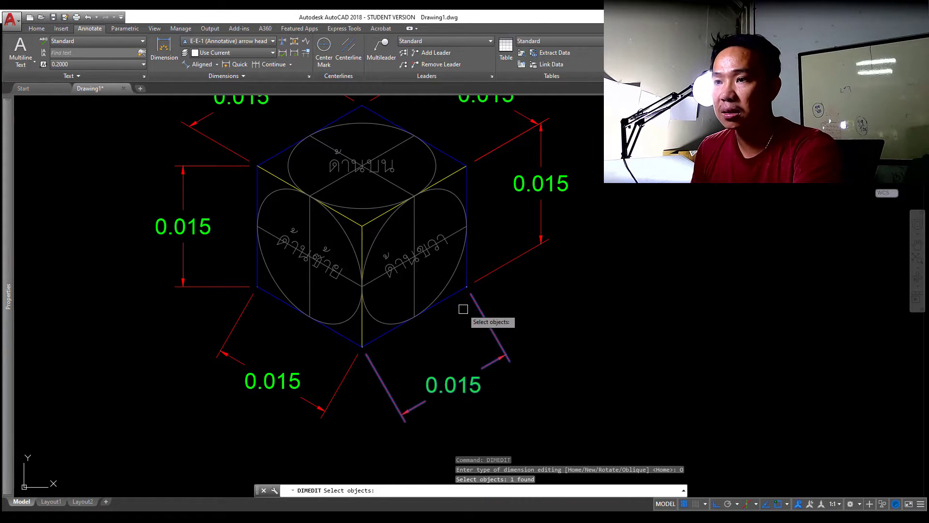
{"action": "key", "text": "Return"}
{"action": "left_click", "coordinate": [515, 339]}
{"action": "left_click", "coordinate": [515, 394]}
Switch isoplane with F5 and restart DIMEDIT for the remaining dimensions.
{"action": "middle_click_drag", "start_coordinate": [472, 408], "coordinate": [481, 394]}
{"action": "key", "text": "F5"}
{"action": "right_click", "coordinate": [587, 179]}
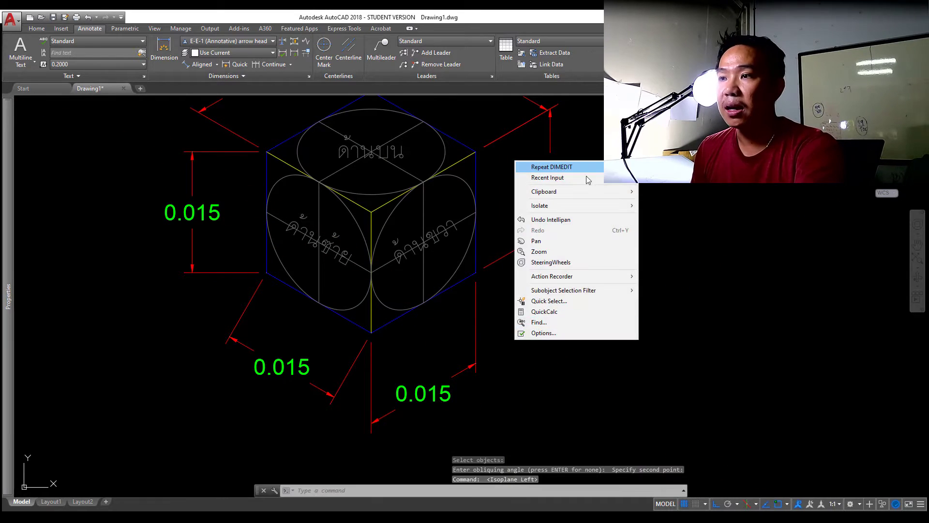
{"action": "left_click", "coordinate": [552, 166]}
{"action": "middle_click_drag", "start_coordinate": [263, 318], "coordinate": [292, 352]}
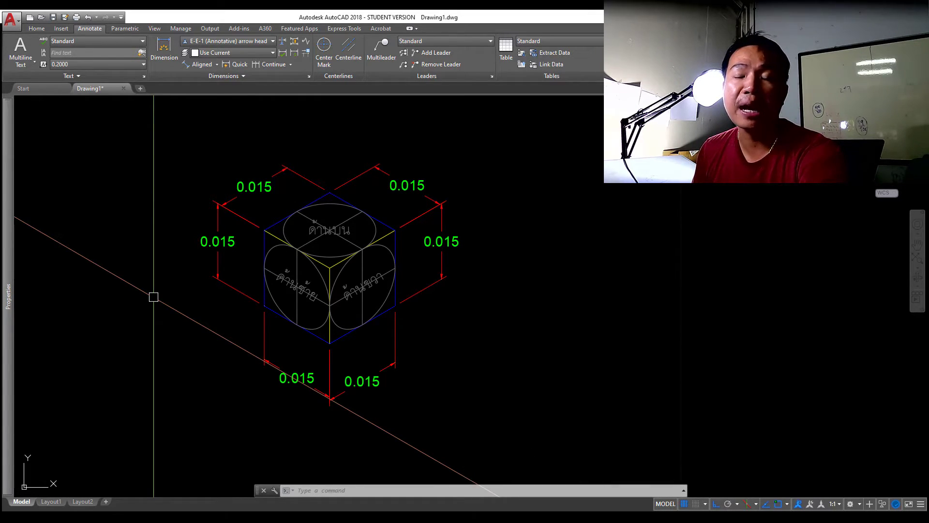
Grip-stretch the left vertical 0.015 dimension's end onto the extension-line intersection.
{"action": "scroll", "coordinate": [154, 297], "scroll_direction": "up", "scroll_amount": 3}
{"action": "scroll", "coordinate": [197, 270], "scroll_direction": "up", "scroll_amount": 3}
{"action": "scroll", "coordinate": [197, 269], "scroll_direction": "up", "scroll_amount": 1}
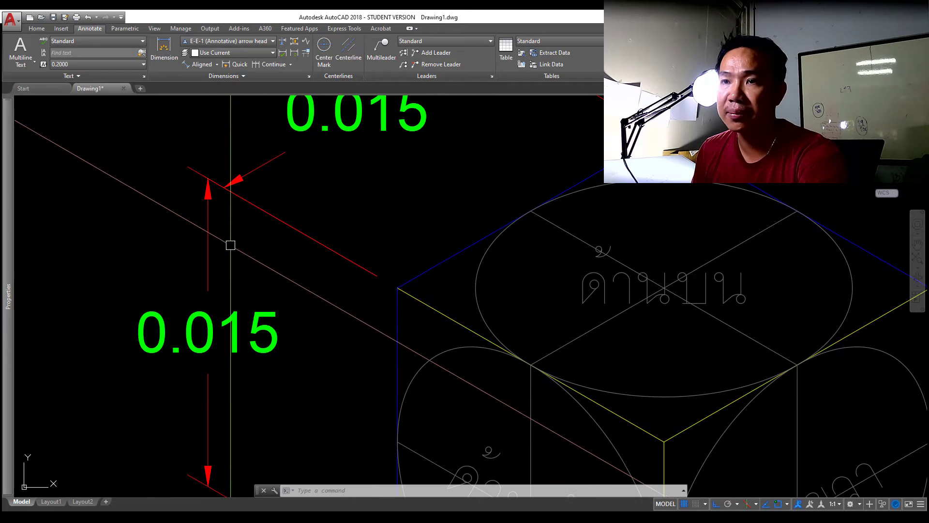
{"action": "left_click", "coordinate": [208, 234]}
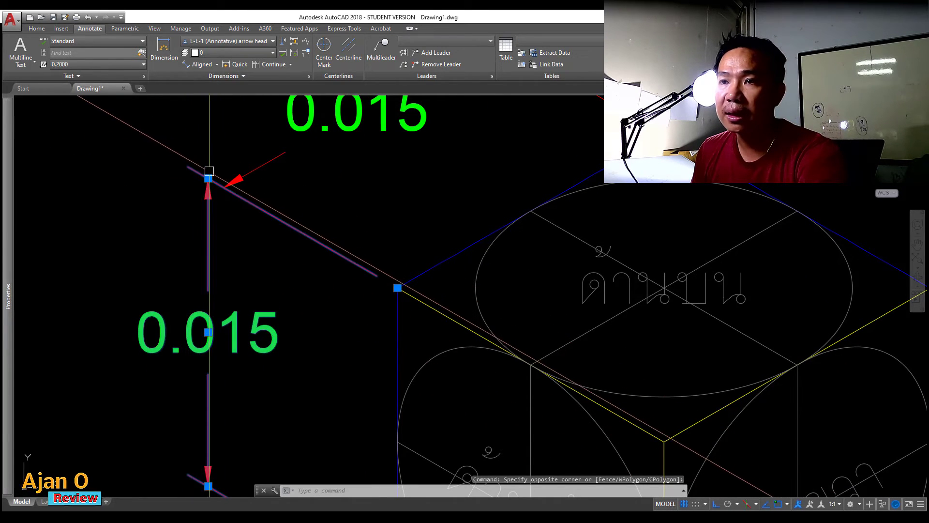
{"action": "left_click", "coordinate": [208, 178]}
{"action": "scroll", "coordinate": [218, 234], "scroll_direction": "down", "scroll_amount": 3}
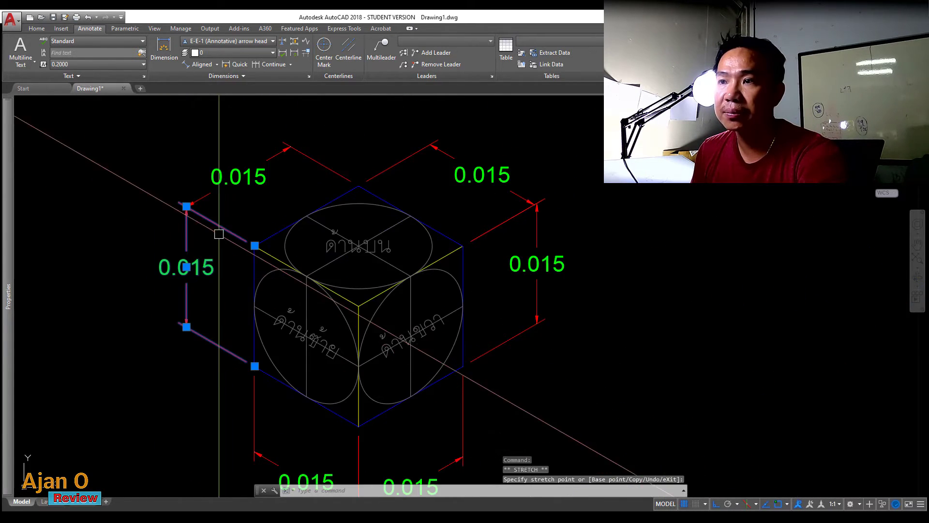
{"action": "scroll", "coordinate": [513, 262], "scroll_direction": "up", "scroll_amount": 4}
{"action": "scroll", "coordinate": [492, 205], "scroll_direction": "up", "scroll_amount": 2}
{"action": "left_click", "coordinate": [455, 206]}
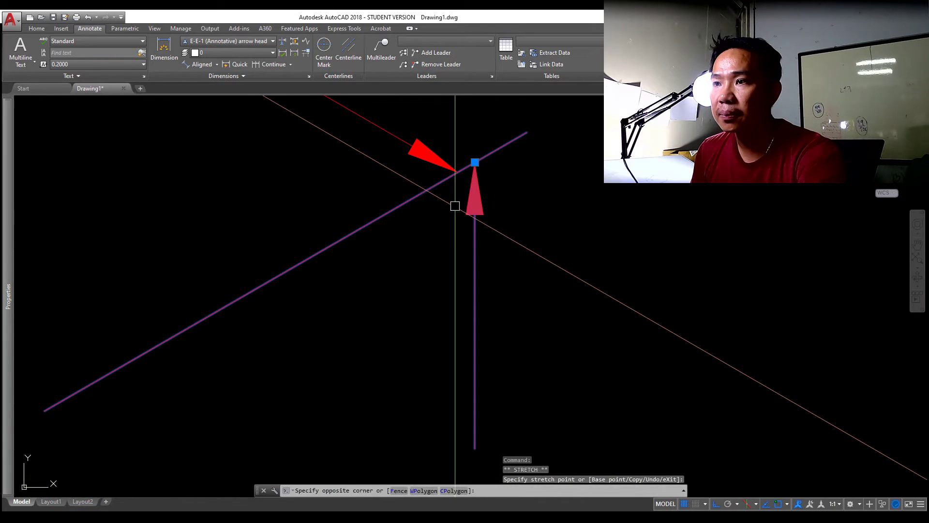
{"action": "left_click", "coordinate": [458, 171]}
Window-select the bottom dimensions' arrowheads and start a grip stretch, then cancel it.
{"action": "scroll", "coordinate": [458, 171], "scroll_direction": "down", "scroll_amount": 3}
{"action": "scroll", "coordinate": [467, 315], "scroll_direction": "up", "scroll_amount": 2}
{"action": "scroll", "coordinate": [400, 386], "scroll_direction": "up", "scroll_amount": 2}
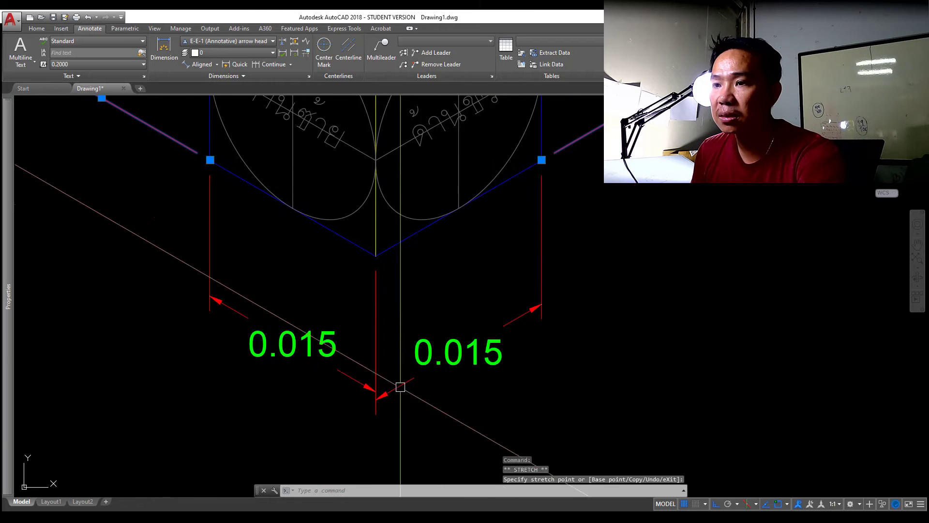
{"action": "left_click", "coordinate": [410, 400]}
{"action": "left_click", "coordinate": [400, 339]}
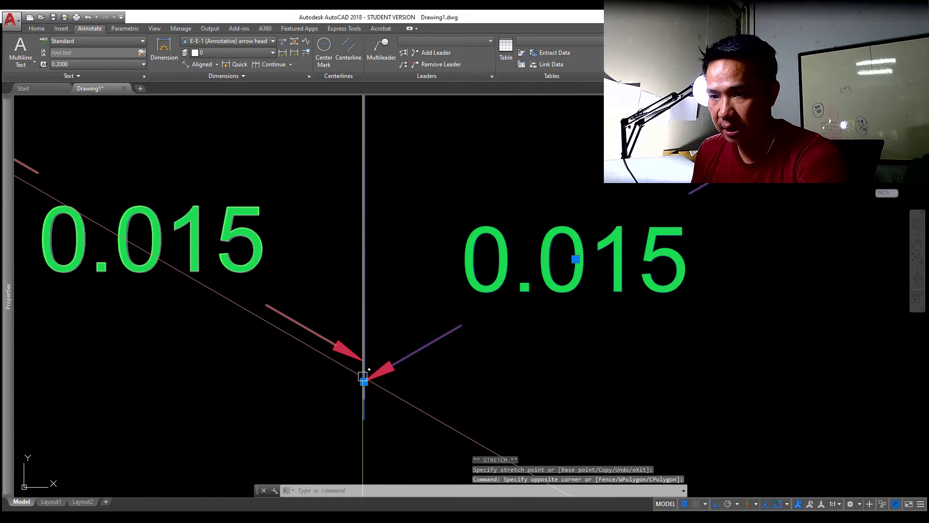
{"action": "left_click", "coordinate": [363, 382]}
{"action": "scroll", "coordinate": [363, 382], "scroll_direction": "down", "scroll_amount": 2}
{"action": "key", "text": "Escape"}
{"action": "scroll", "coordinate": [454, 344], "scroll_direction": "down", "scroll_amount": 3}
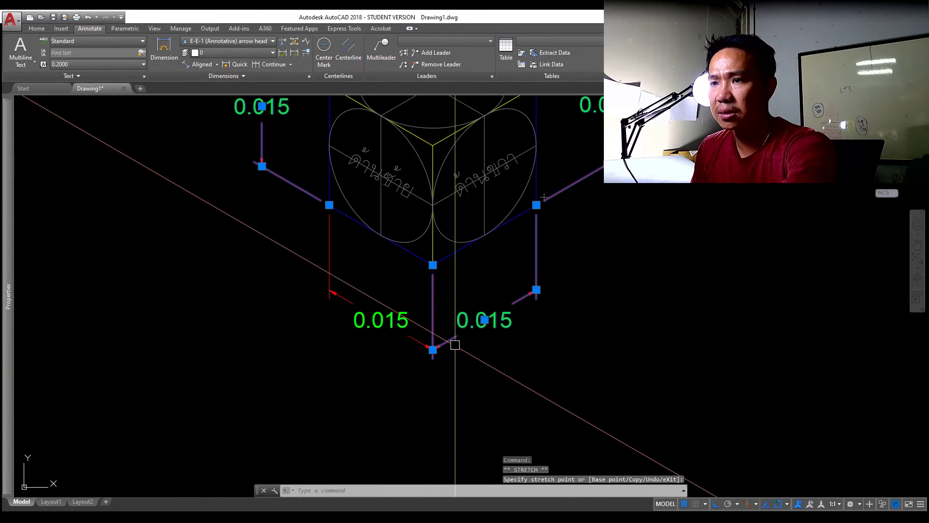
{"action": "scroll", "coordinate": [526, 315], "scroll_direction": "down", "scroll_amount": 3}
Zoom to extents (Z, E) to show all six 0.015 dimensions around the cube.
{"action": "type", "text": "z"}
{"action": "key", "text": "Return"}
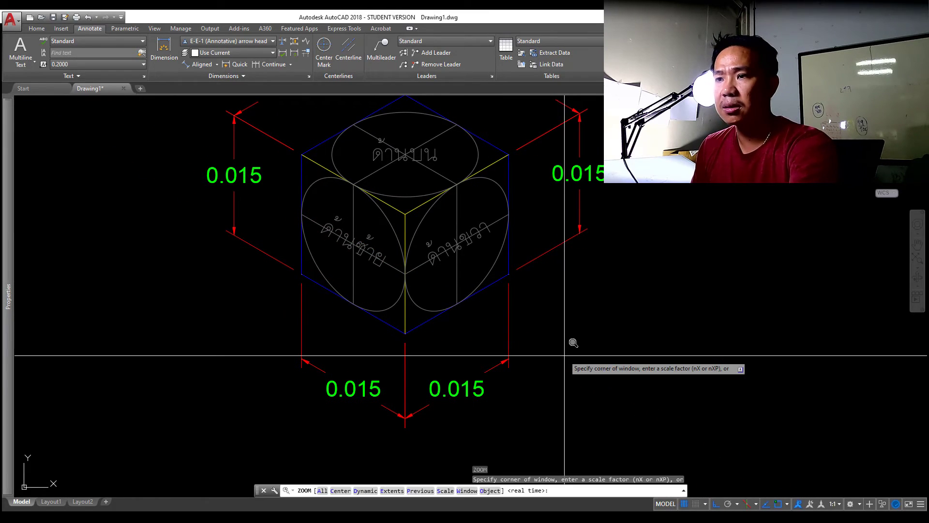
{"action": "scroll", "coordinate": [574, 343], "scroll_direction": "up", "scroll_amount": 1}
{"action": "type", "text": "e"}
{"action": "key", "text": "Return"}
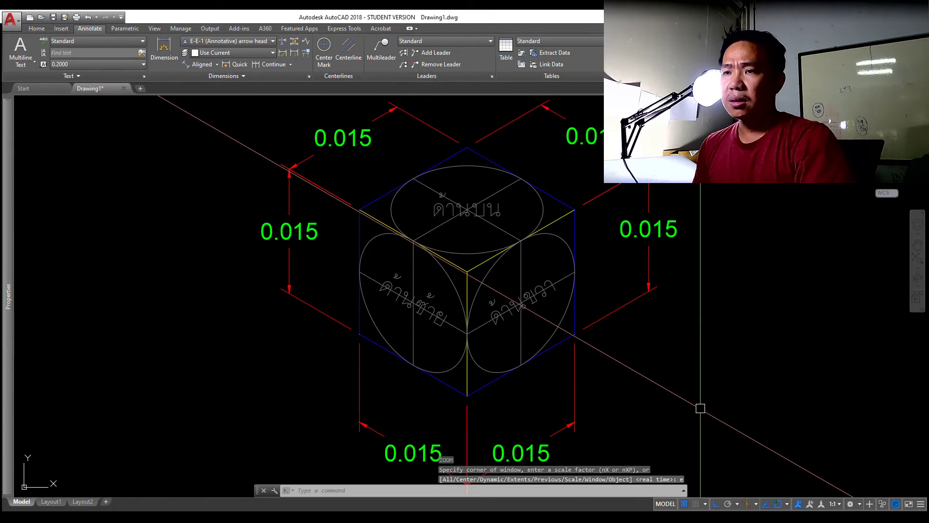